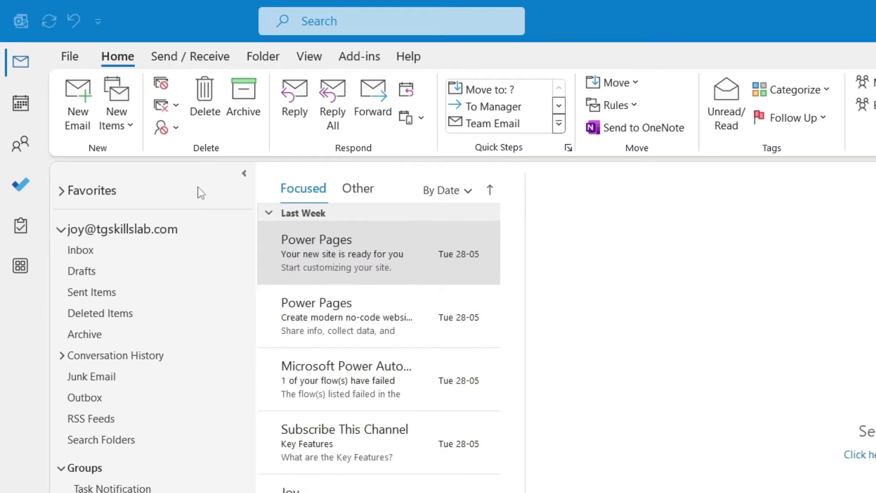
Start a new task from New Items and close it without saving
{"action": "left_click", "coordinate": [118, 126]}
{"action": "left_click", "coordinate": [158, 328]}
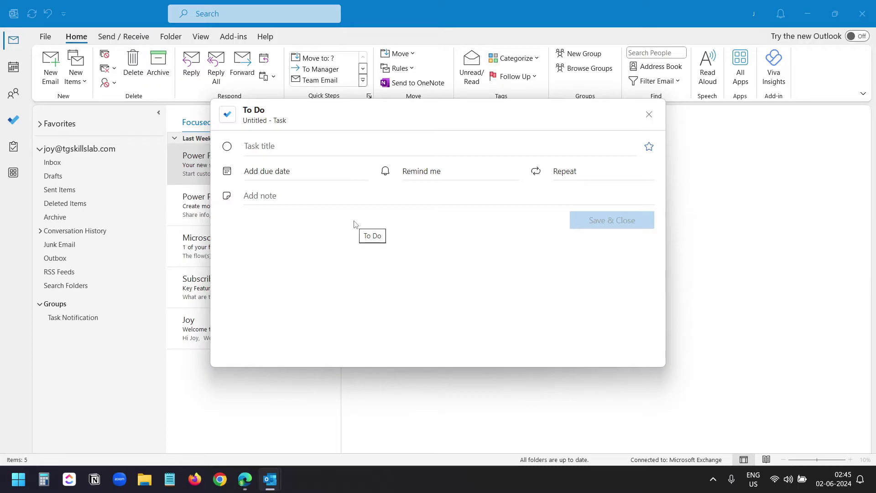
{"action": "key", "text": "Escape"}
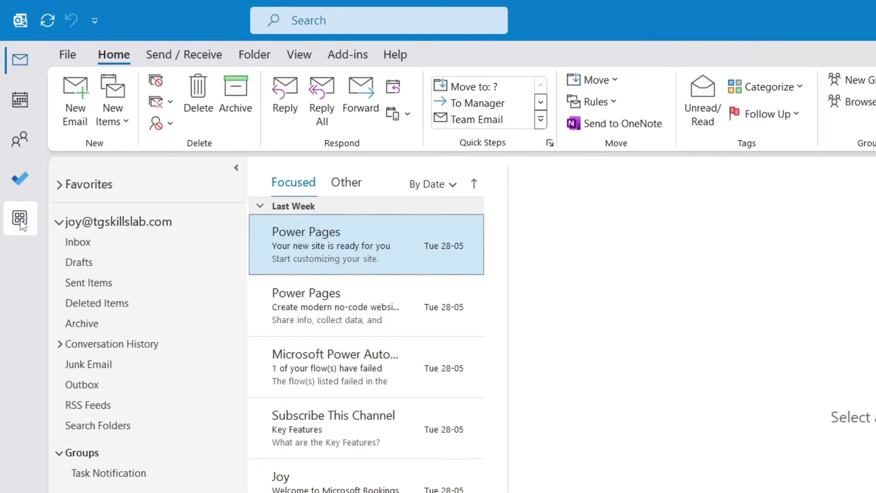
Pin Tasks from More Apps and switch to the Tasks list
{"action": "left_click", "coordinate": [21, 219]}
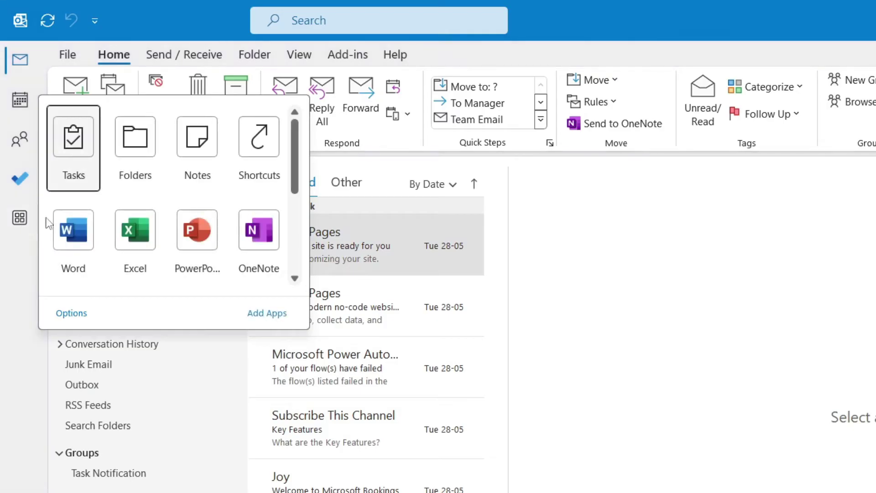
{"action": "right_click", "coordinate": [78, 160]}
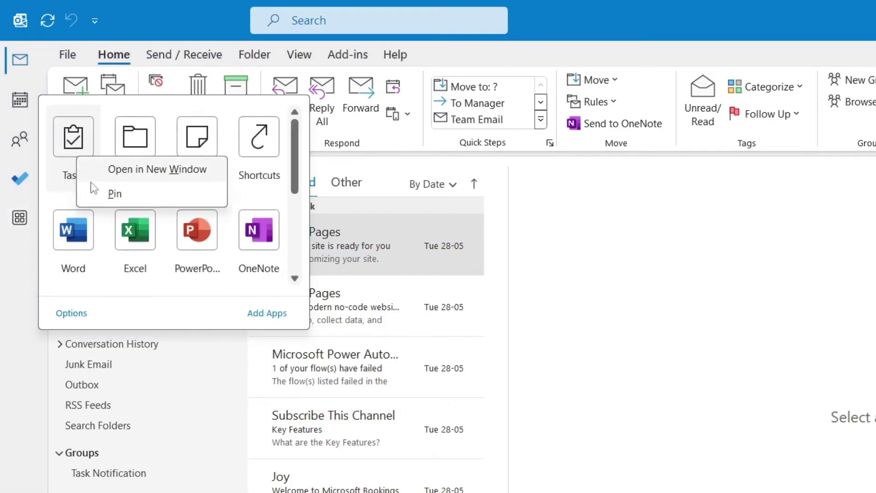
{"action": "left_click", "coordinate": [98, 194]}
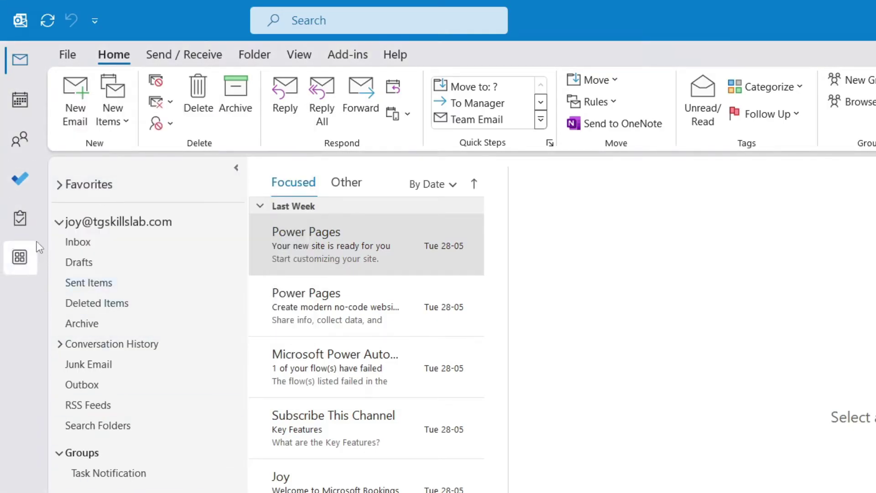
{"action": "left_click", "coordinate": [24, 224]}
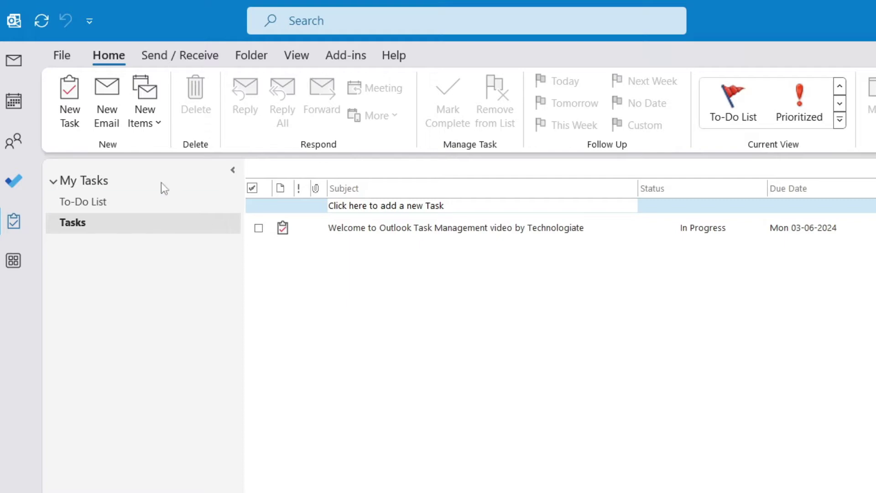
Create task 'Check for the invoice where payment is due.' starting Wed 05-06-2024, due Sat 08-06-2024
{"action": "left_click", "coordinate": [69, 114]}
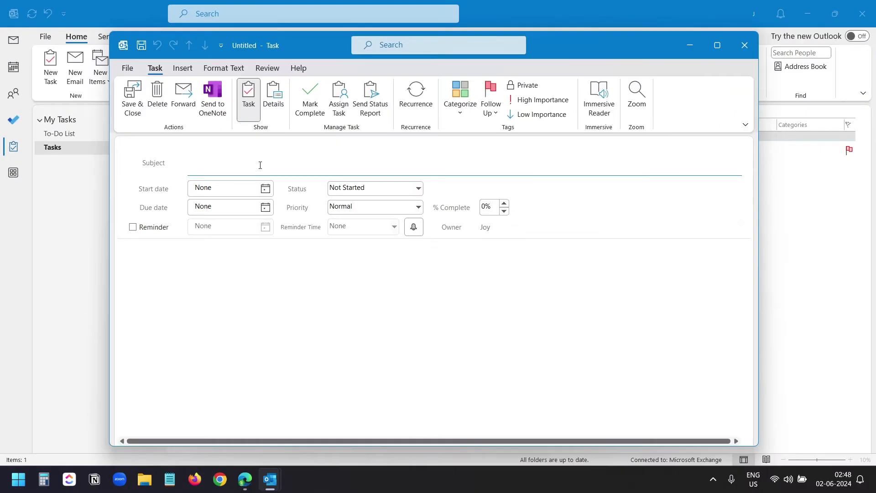
{"action": "type", "text": "Check for the invoice where payment is due."}
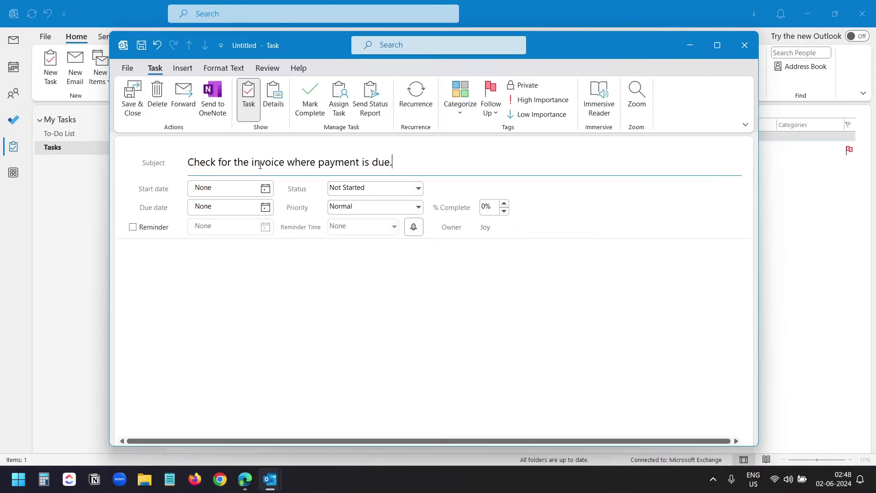
{"action": "left_click", "coordinate": [265, 189]}
{"action": "left_click", "coordinate": [210, 244]}
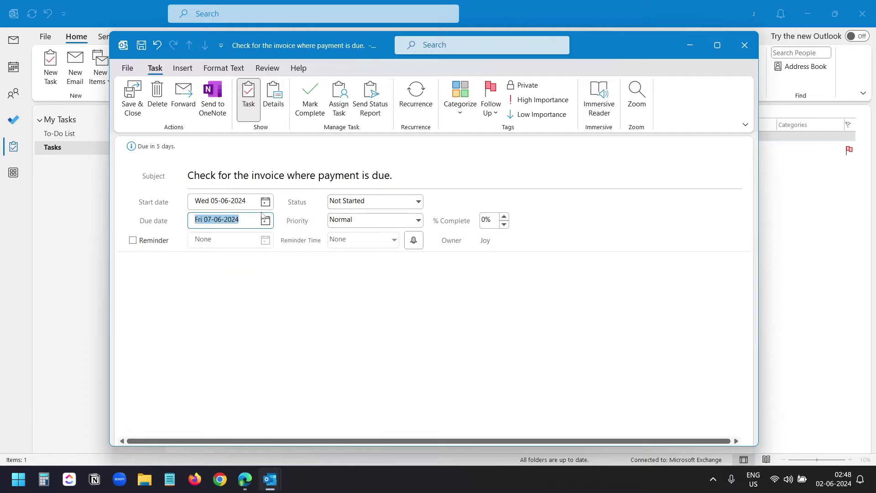
{"action": "left_click", "coordinate": [265, 220]}
{"action": "left_click", "coordinate": [259, 276]}
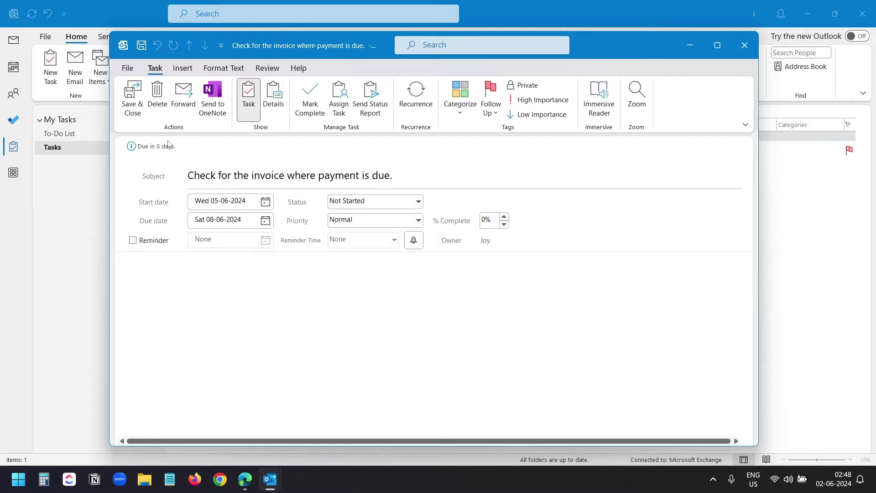
{"action": "left_click", "coordinate": [128, 91]}
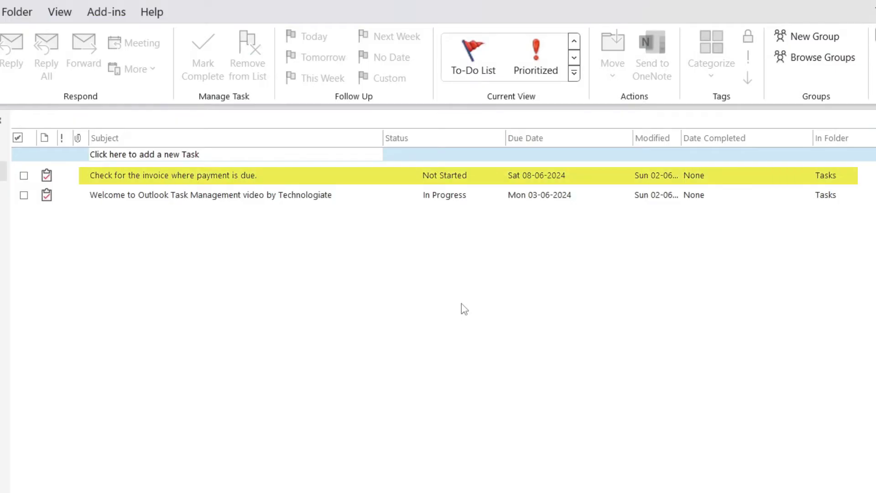
Change the invoice task's status to Completed in the Status column
{"action": "left_click", "coordinate": [455, 184]}
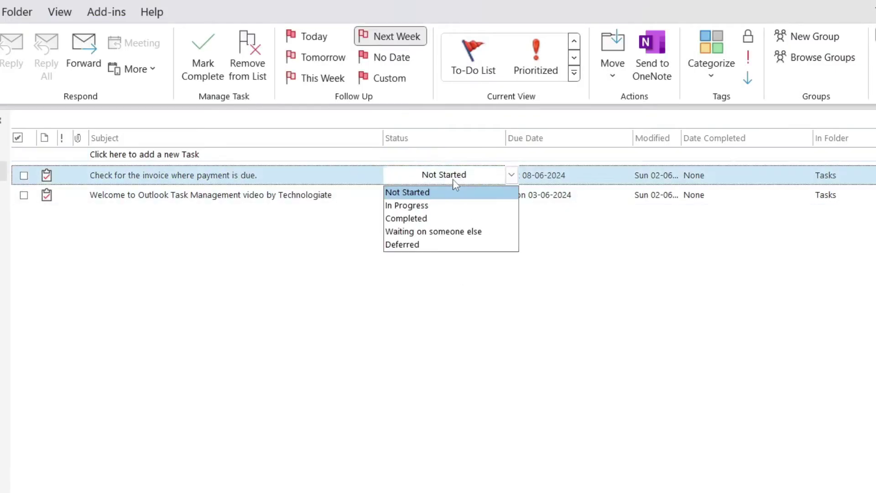
{"action": "left_click", "coordinate": [448, 217]}
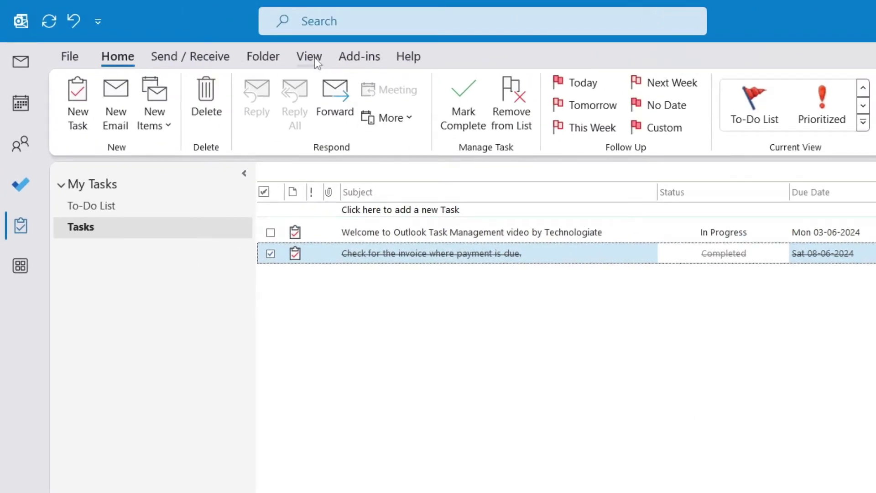
Set the reading pane to Bottom, then turn it Off
{"action": "left_click", "coordinate": [314, 57]}
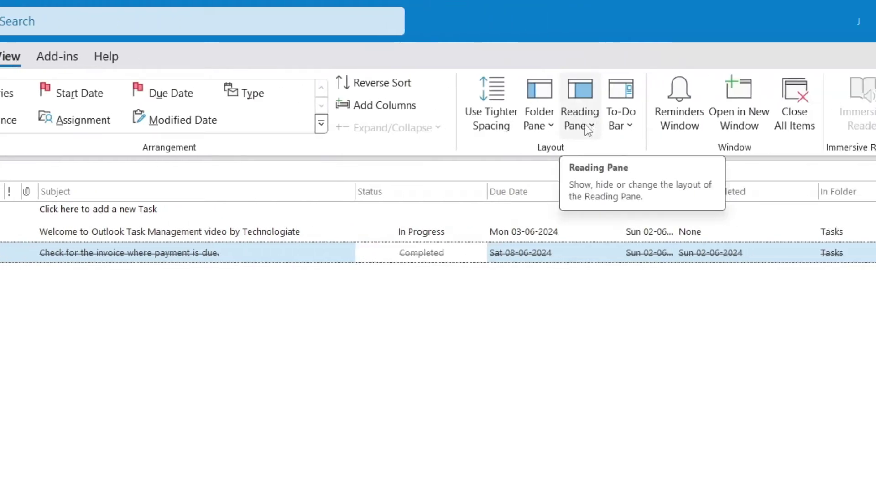
{"action": "left_click", "coordinate": [588, 128]}
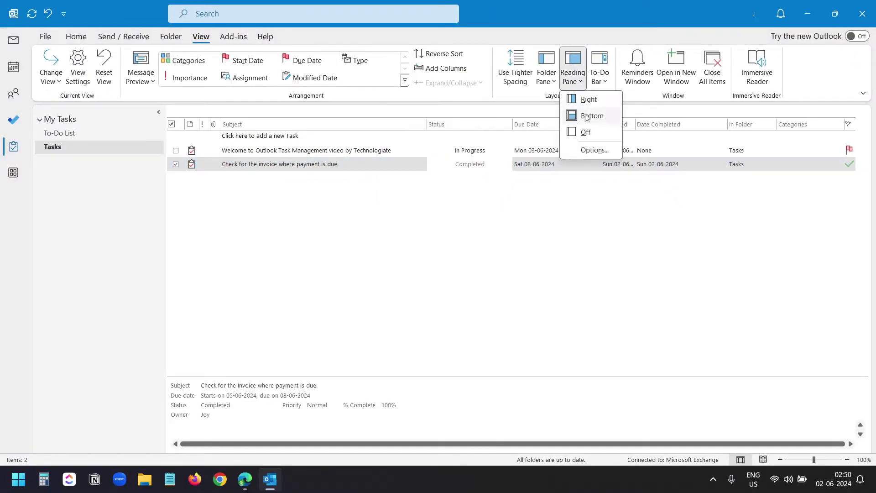
{"action": "left_click", "coordinate": [588, 116]}
{"action": "left_click", "coordinate": [572, 73]}
{"action": "left_click", "coordinate": [585, 132]}
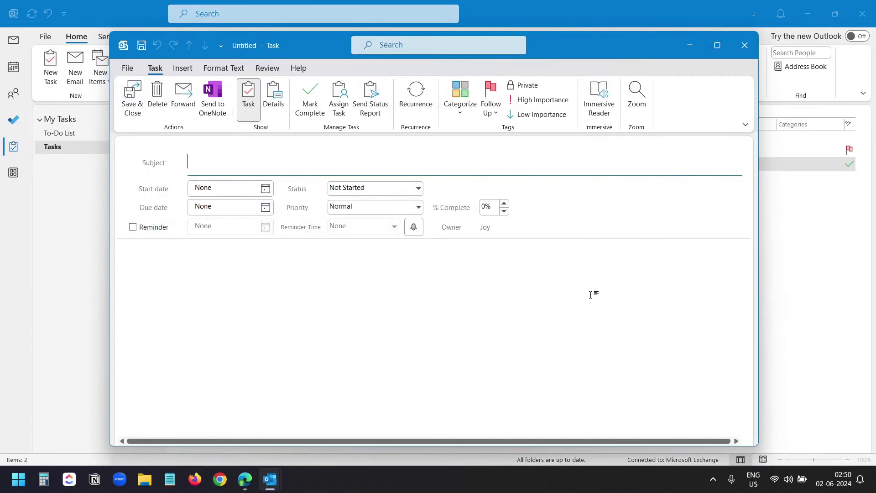
Enter subject 'Check for status of the ports with new weekly data.' with a weekly Monday-only recurrence
{"action": "type", "text": "Check for status of the ports with new weekly data."}
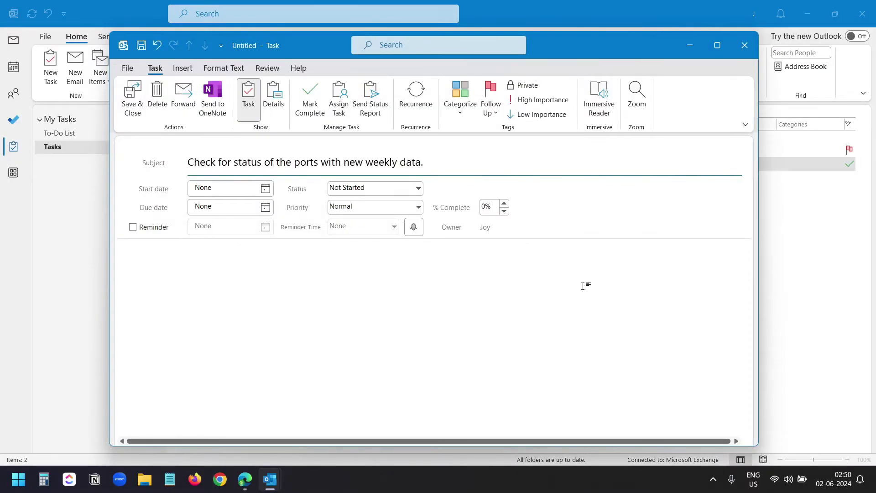
{"action": "left_click", "coordinate": [591, 294]}
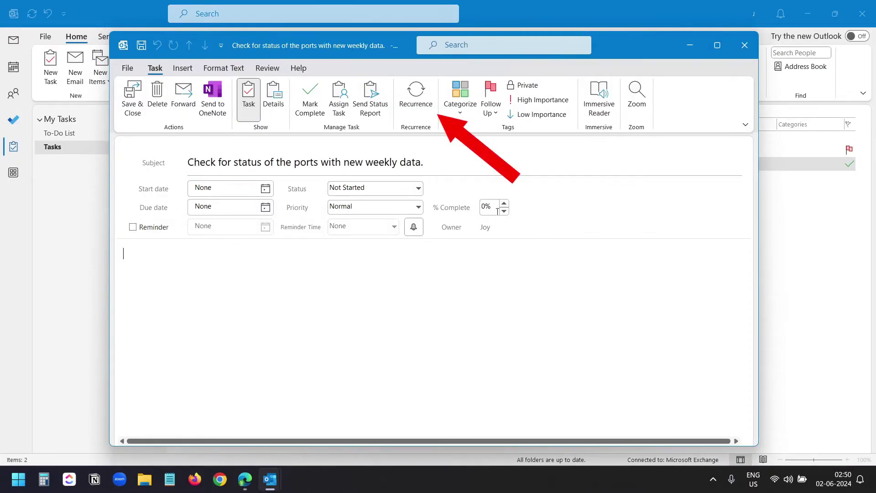
{"action": "left_click", "coordinate": [428, 108]}
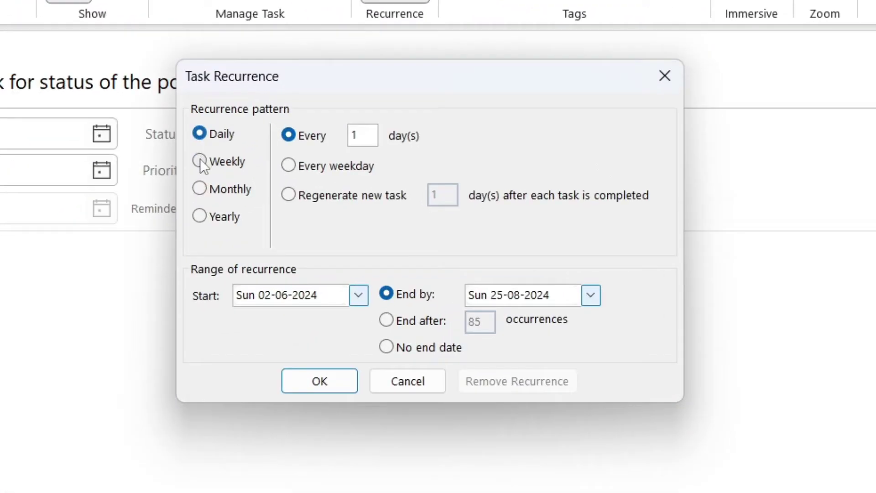
{"action": "left_click", "coordinate": [200, 161]}
{"action": "left_click", "coordinate": [205, 137]}
{"action": "left_click", "coordinate": [204, 187]}
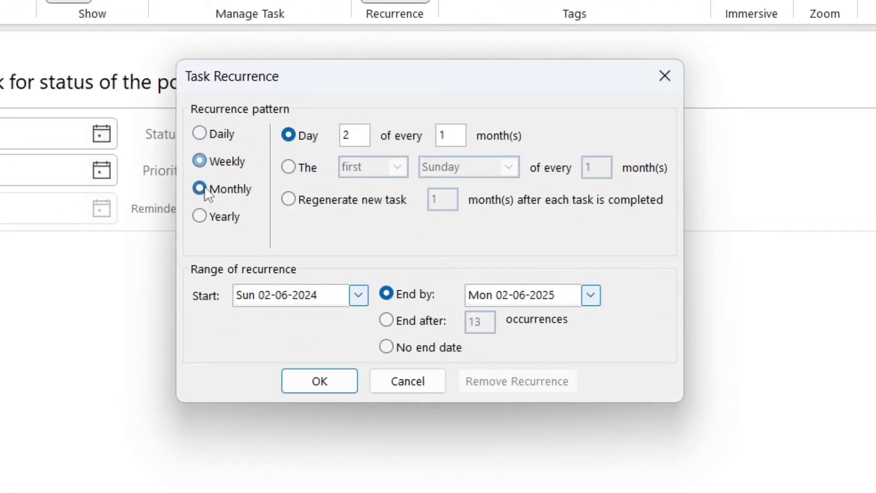
{"action": "left_click", "coordinate": [202, 162]}
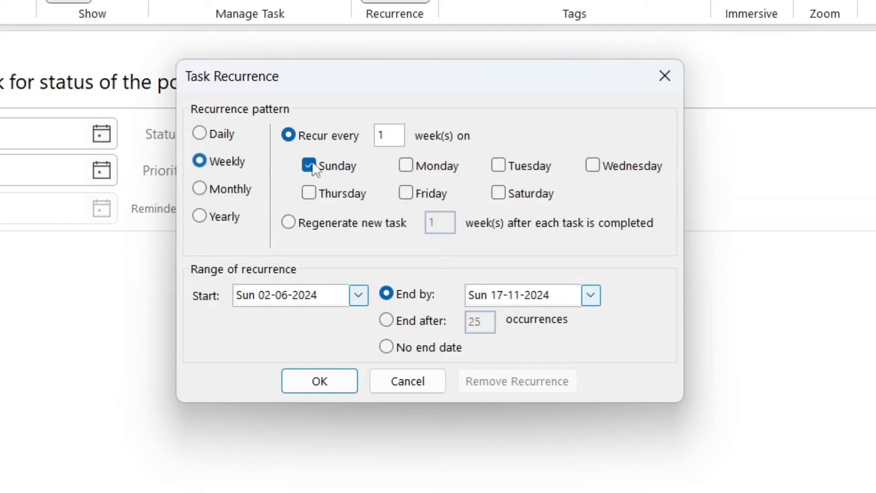
{"action": "left_click", "coordinate": [405, 166]}
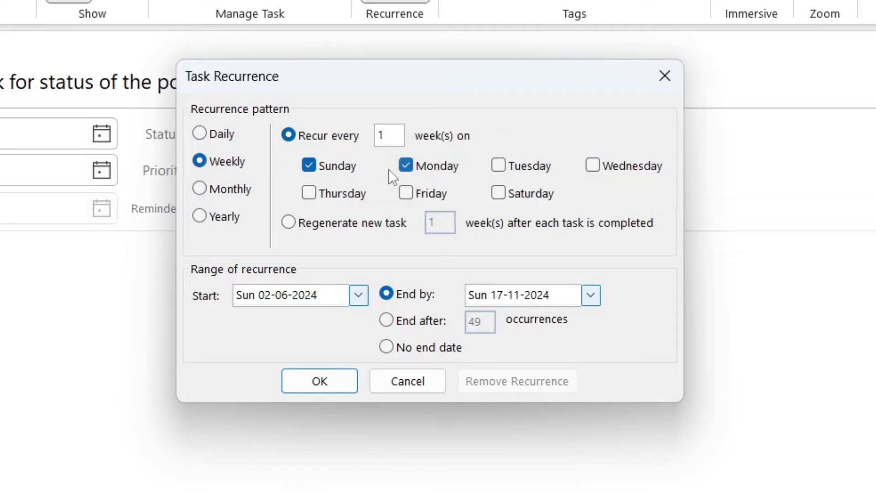
{"action": "left_click", "coordinate": [314, 168]}
Give the recurrence no end date and save the ports task
{"action": "left_click", "coordinate": [590, 295]}
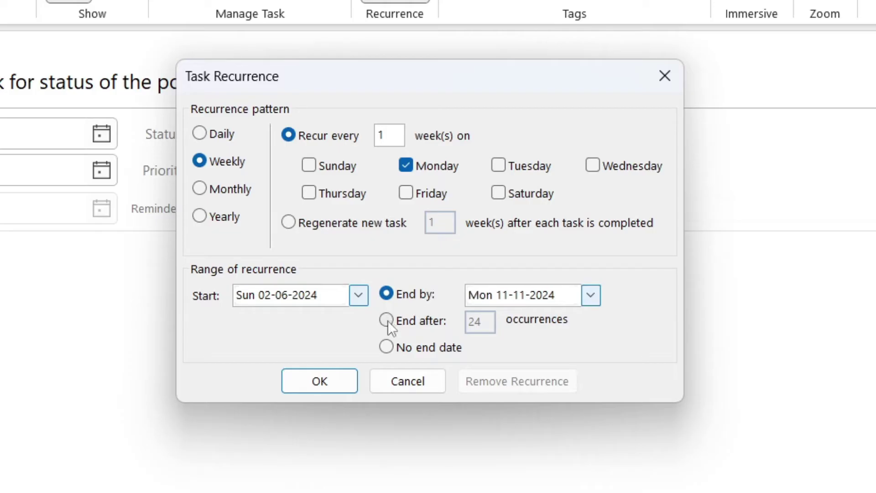
{"action": "left_click", "coordinate": [386, 320]}
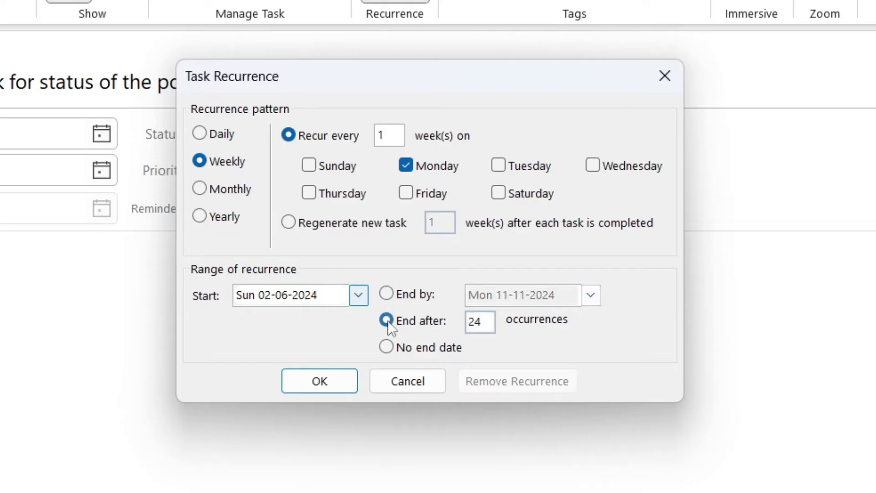
{"action": "left_click", "coordinate": [387, 348]}
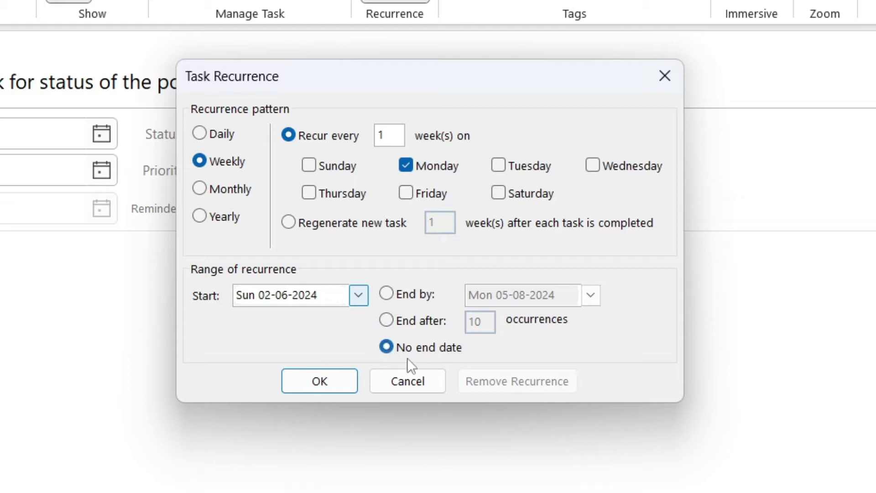
{"action": "left_click", "coordinate": [319, 381]}
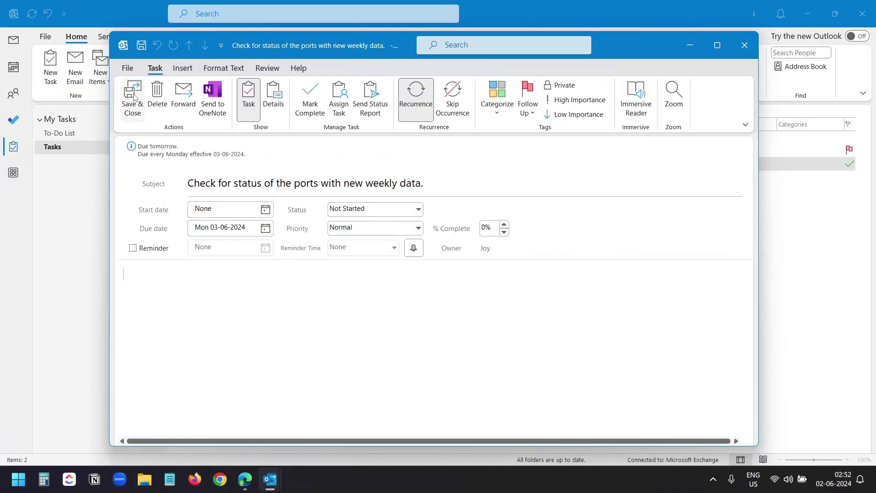
{"action": "left_click", "coordinate": [133, 98]}
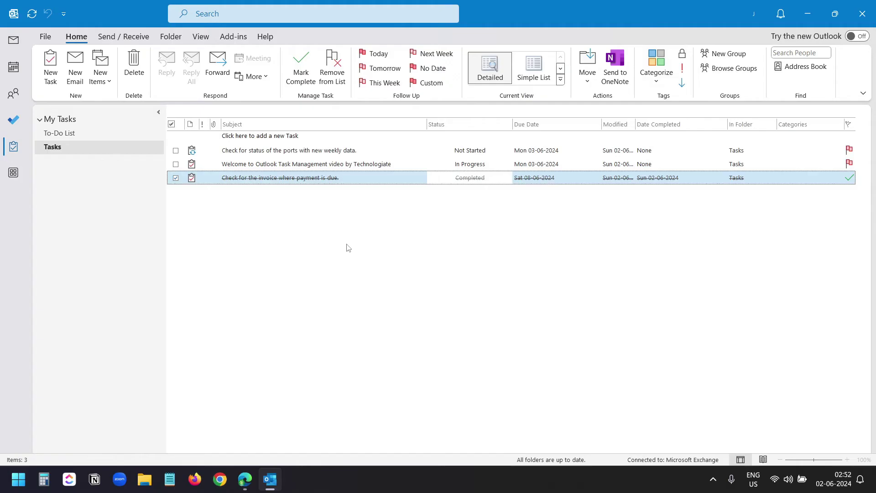
Create task 'Regenerate a new task based on the date when it is completed.' regenerating 1 week after completion
{"action": "left_click", "coordinate": [50, 68]}
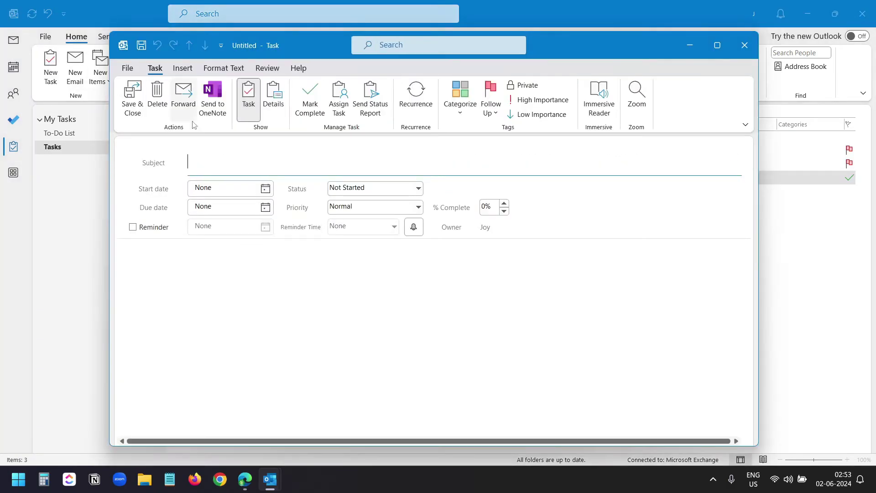
{"action": "type", "text": "Regenerate a new task based on the date when it is completed."}
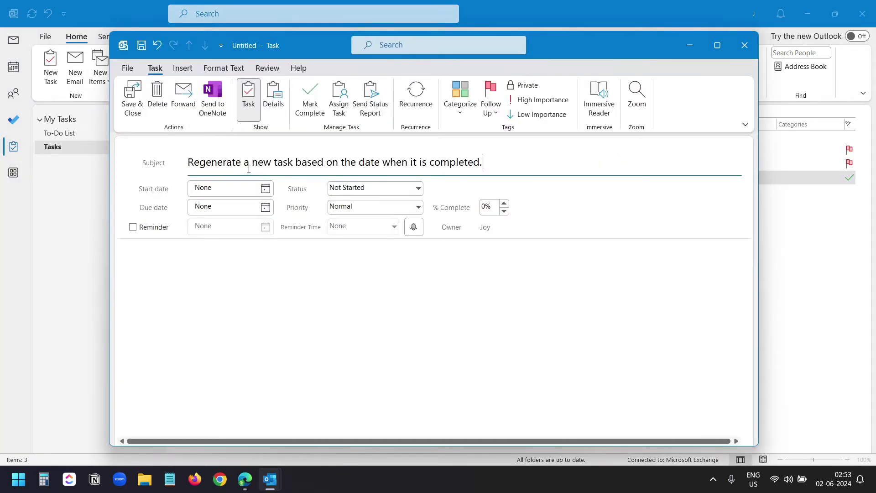
{"action": "left_click", "coordinate": [424, 106]}
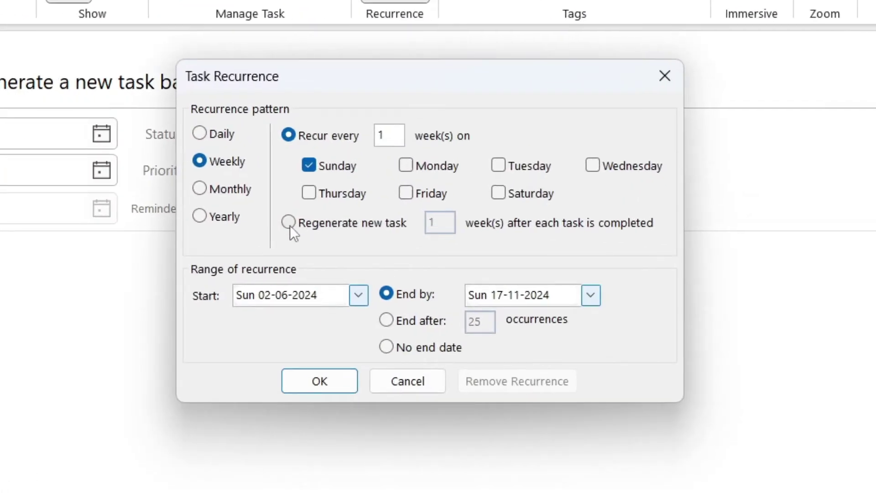
{"action": "left_click", "coordinate": [289, 223]}
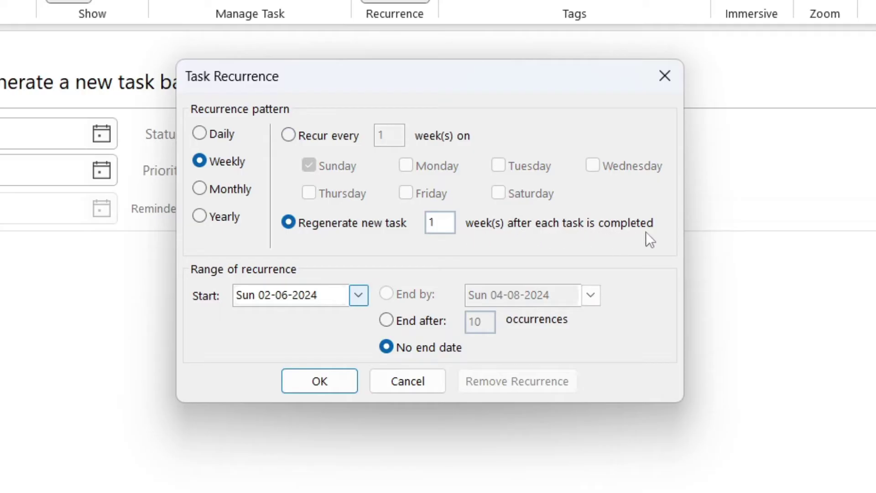
{"action": "left_click", "coordinate": [324, 381]}
{"action": "left_click", "coordinate": [131, 98]}
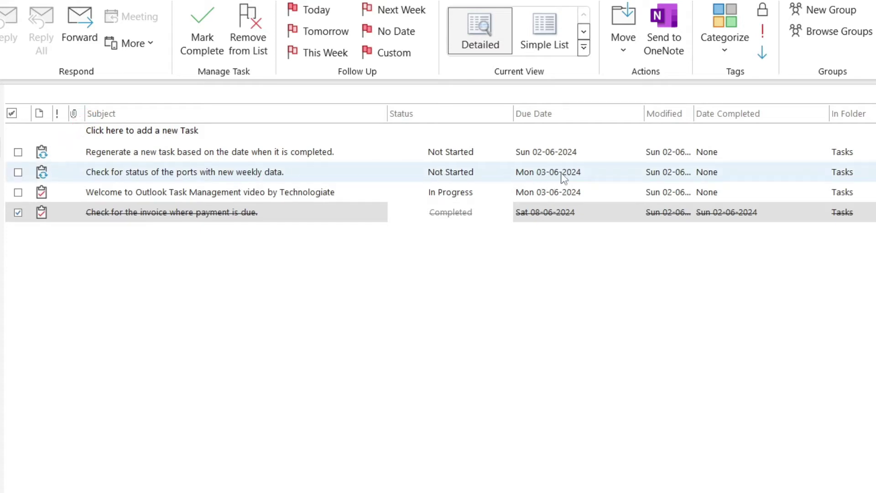
Mark the recurring ports task Completed twice
{"action": "left_click", "coordinate": [462, 175]}
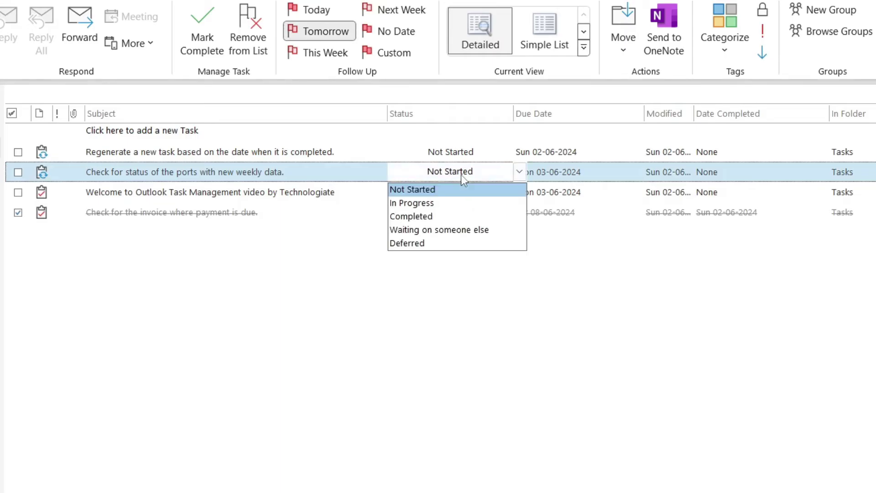
{"action": "left_click", "coordinate": [461, 216]}
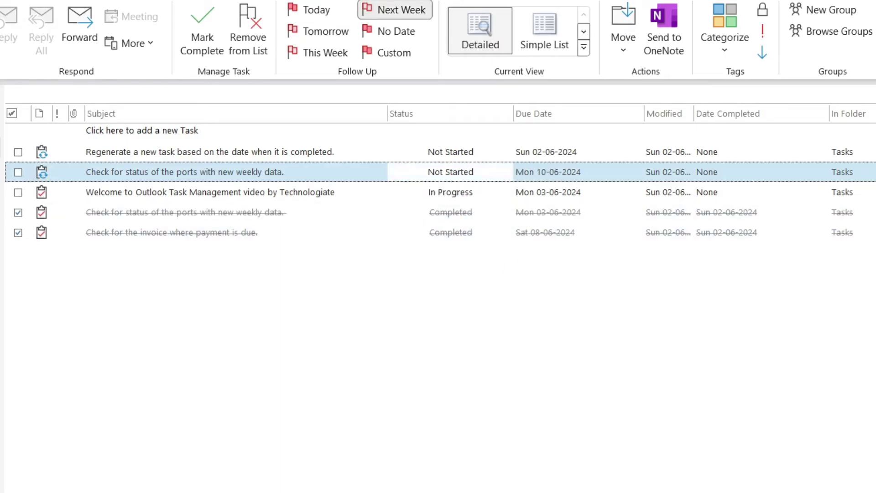
{"action": "left_click", "coordinate": [450, 172]}
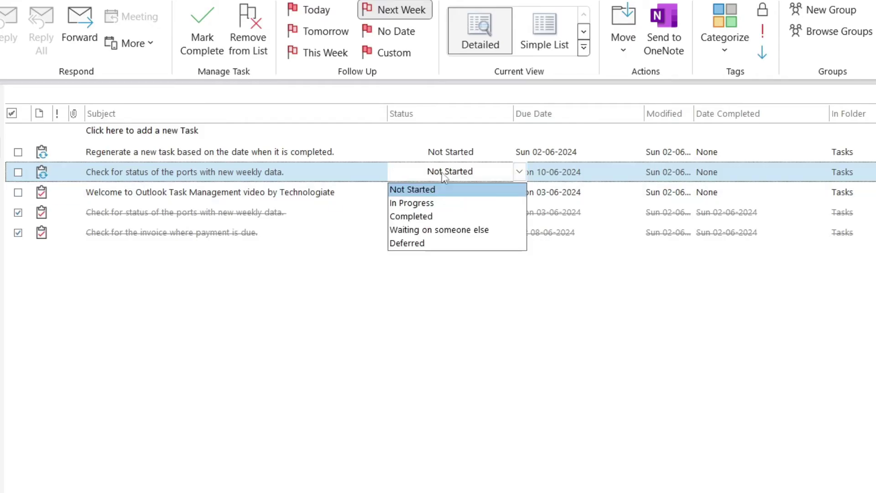
{"action": "left_click", "coordinate": [449, 216]}
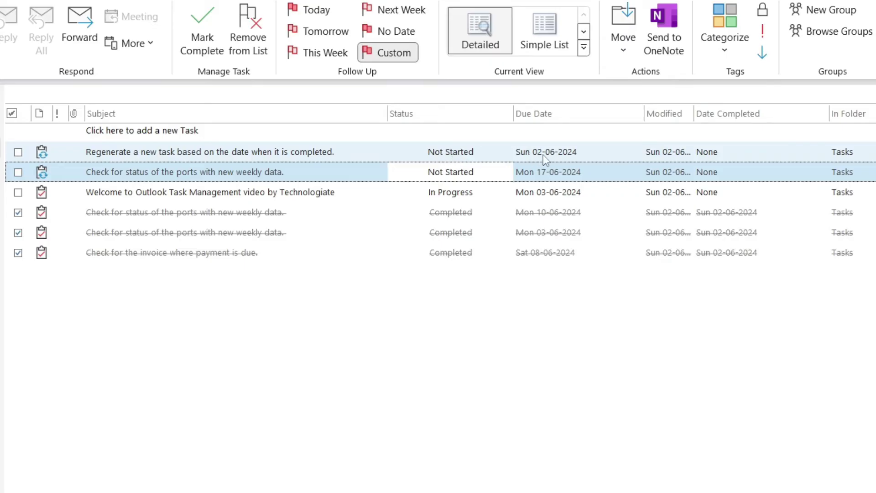
Mark the Regenerate task Completed twice
{"action": "left_click", "coordinate": [463, 158]}
{"action": "left_click", "coordinate": [461, 159]}
{"action": "left_click", "coordinate": [462, 197]}
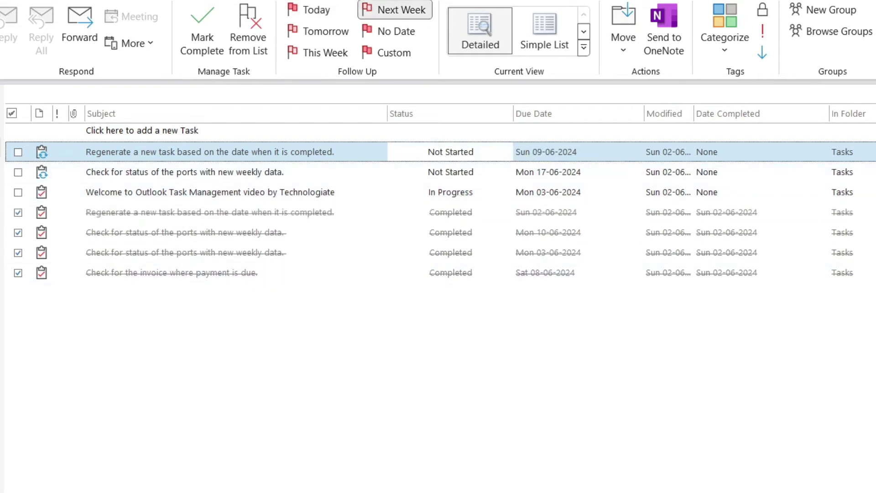
{"action": "left_click", "coordinate": [461, 152]}
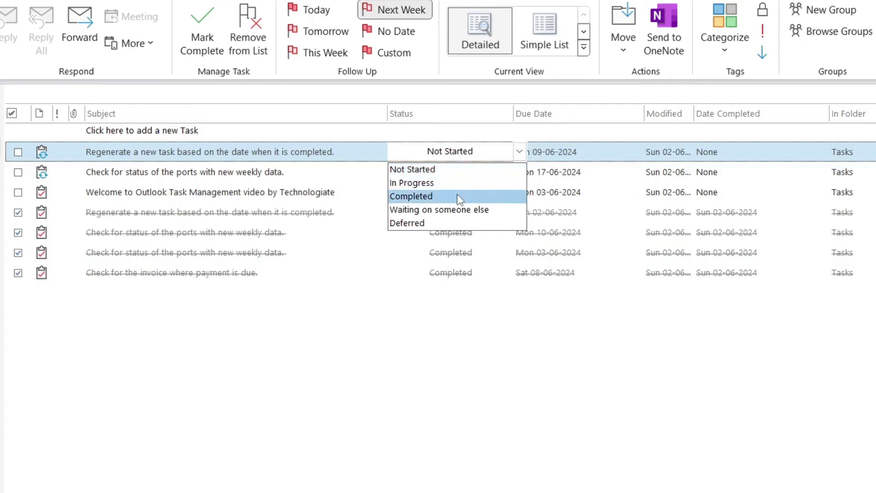
{"action": "left_click", "coordinate": [460, 197]}
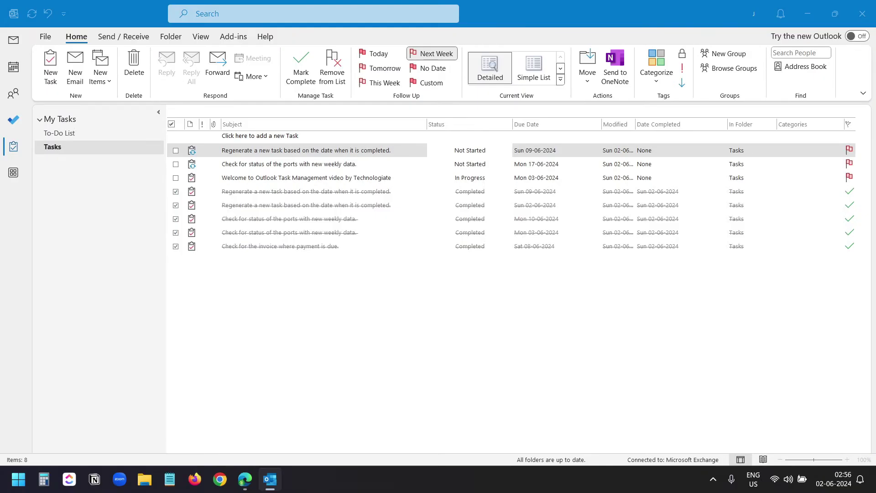
Create task 'Assign task to a team member' and turn it into a task assignment
{"action": "left_click", "coordinate": [51, 69]}
{"action": "type", "text": "Assign task to a team member"}
{"action": "left_click", "coordinate": [361, 316]}
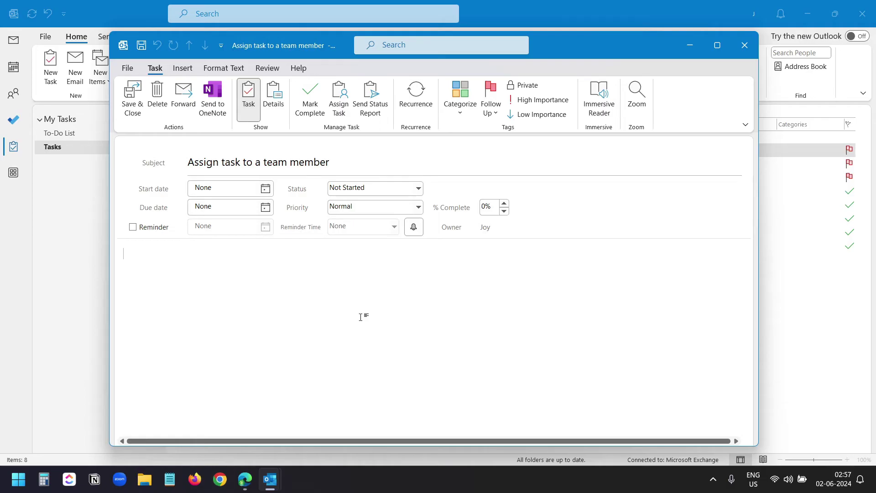
{"action": "left_click", "coordinate": [346, 98]}
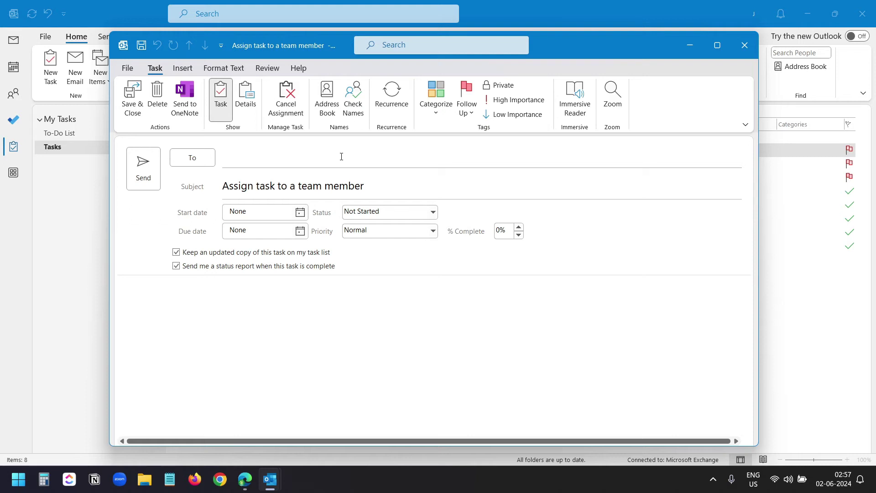
Address the assignment to the team member and set the due date to Fri 07-06-2024
{"action": "left_click", "coordinate": [341, 156]}
{"action": "type", "text": "subs"}
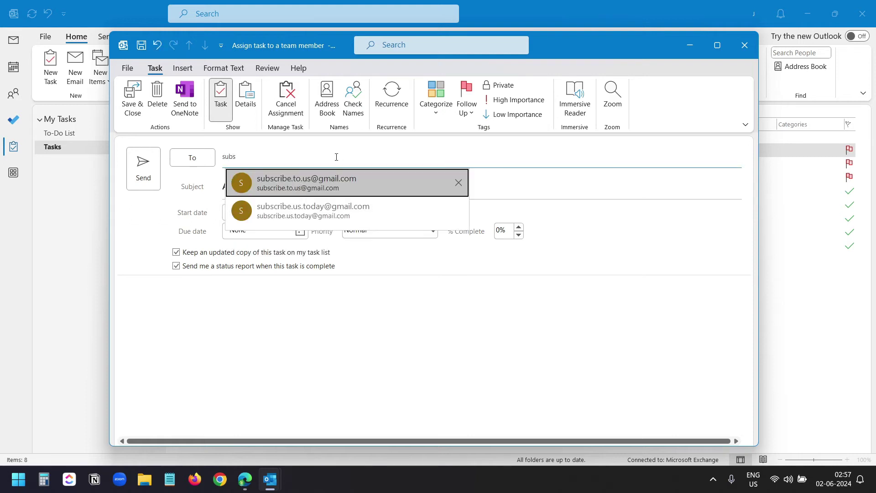
{"action": "left_click", "coordinate": [337, 181]}
{"action": "left_click", "coordinate": [300, 231]}
{"action": "left_click", "coordinate": [278, 282]}
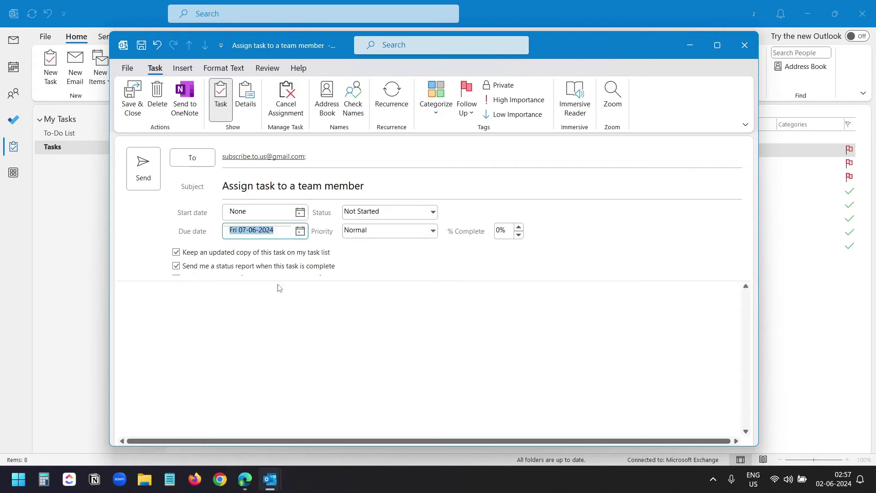
{"action": "left_click", "coordinate": [371, 332]}
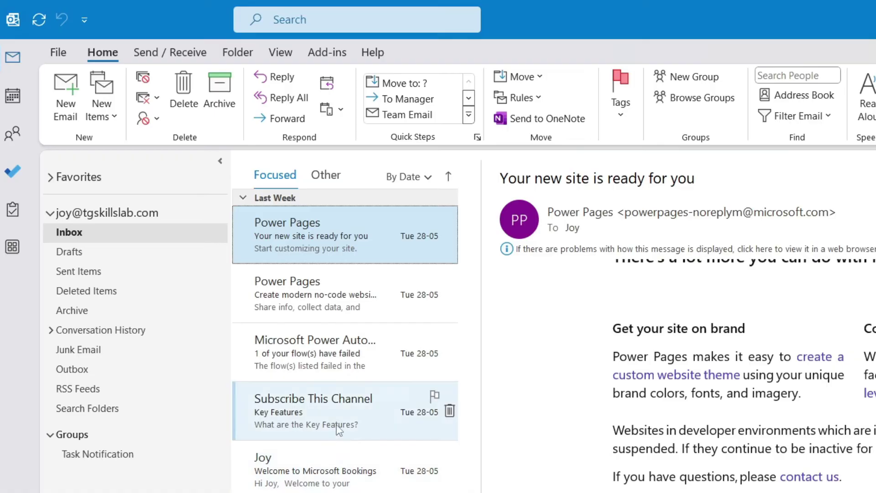
Turn the Subscribe This Channel email into a task and append 'Task' to its subject
{"action": "left_click", "coordinate": [235, 290]}
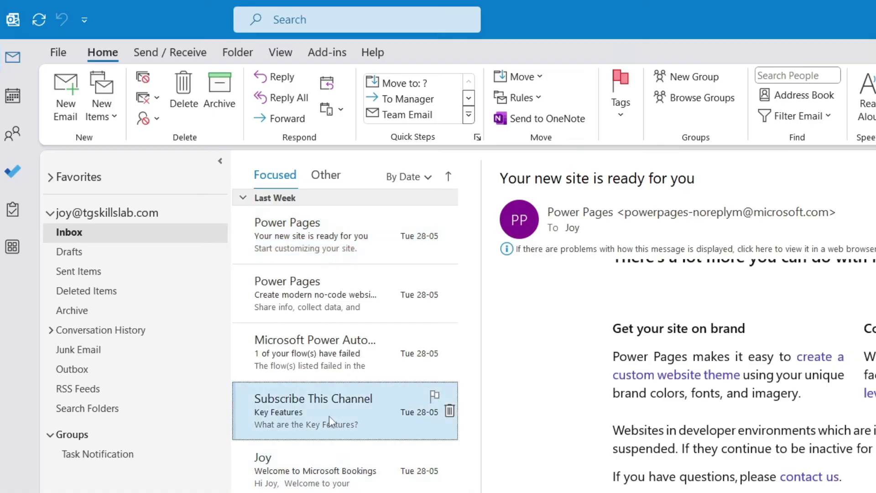
{"action": "left_click_drag", "start_coordinate": [328, 413], "coordinate": [13, 213]}
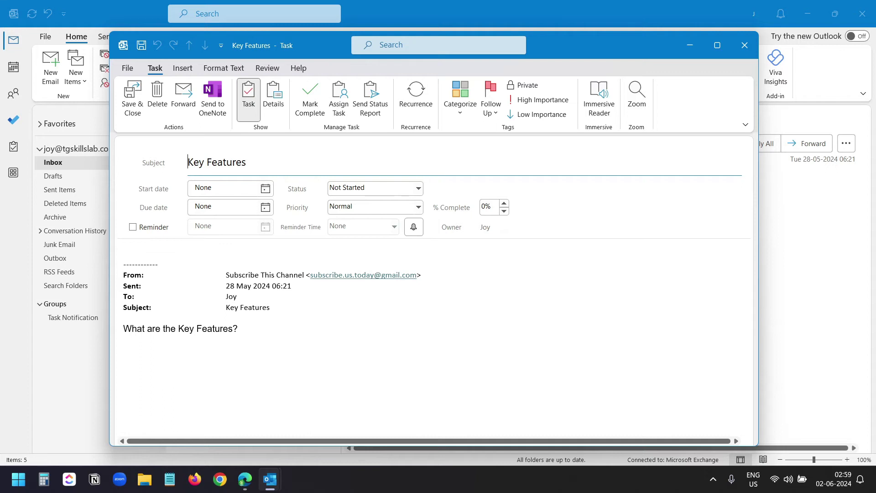
{"action": "key", "text": "End"}
{"action": "type", "text": "Task"}
Set the task due Wed 12-06-2024, save it, and bring up OneNote's Assignments page
{"action": "left_click", "coordinate": [265, 207]}
{"action": "left_click", "coordinate": [210, 275]}
{"action": "left_click", "coordinate": [509, 411]}
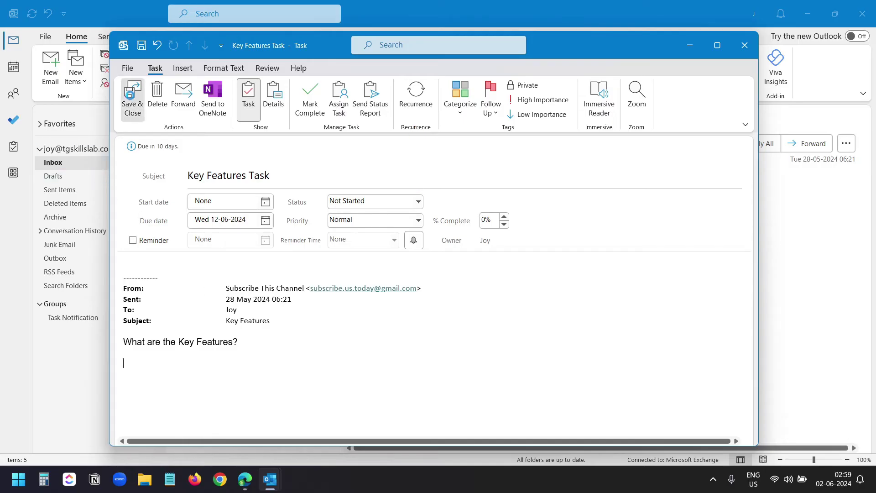
{"action": "left_click", "coordinate": [132, 98]}
{"action": "left_click", "coordinate": [23, 151]}
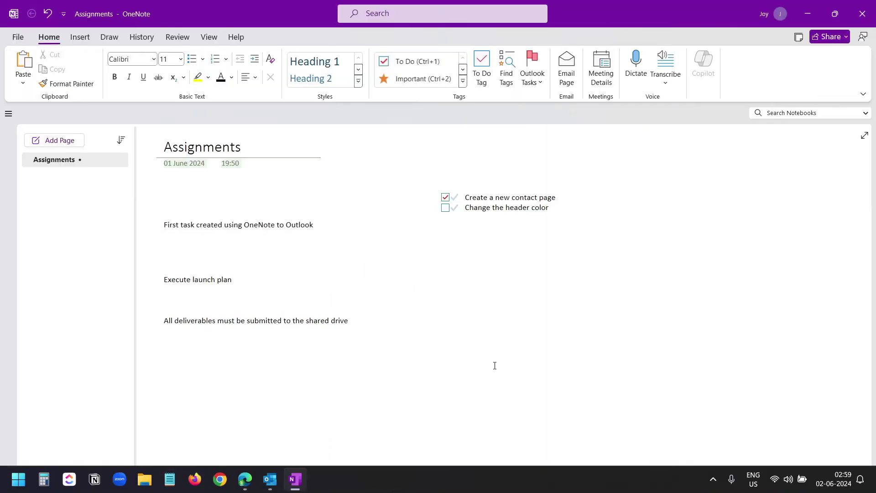
{"action": "left_click", "coordinate": [494, 365]}
Flag the line 'First task created using OneNote to Outlook' as an Outlook task due Tomorrow
{"action": "left_click_drag", "start_coordinate": [315, 225], "coordinate": [163, 224]}
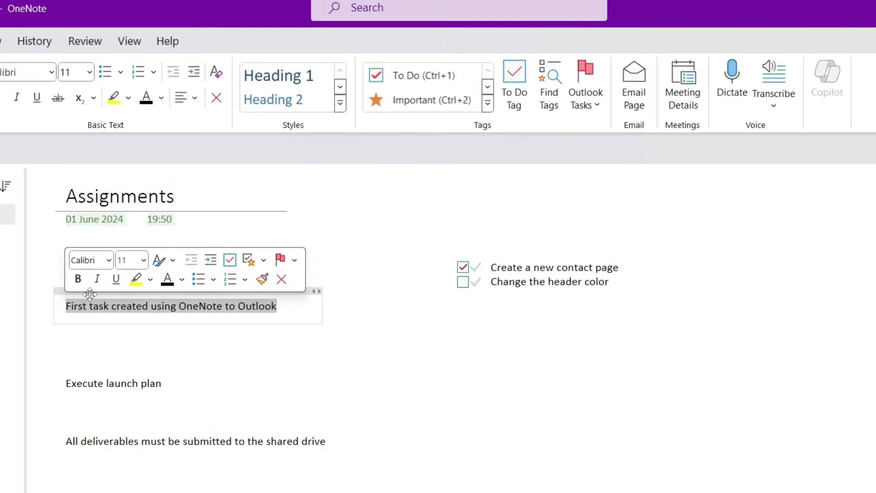
{"action": "left_click", "coordinate": [533, 86]}
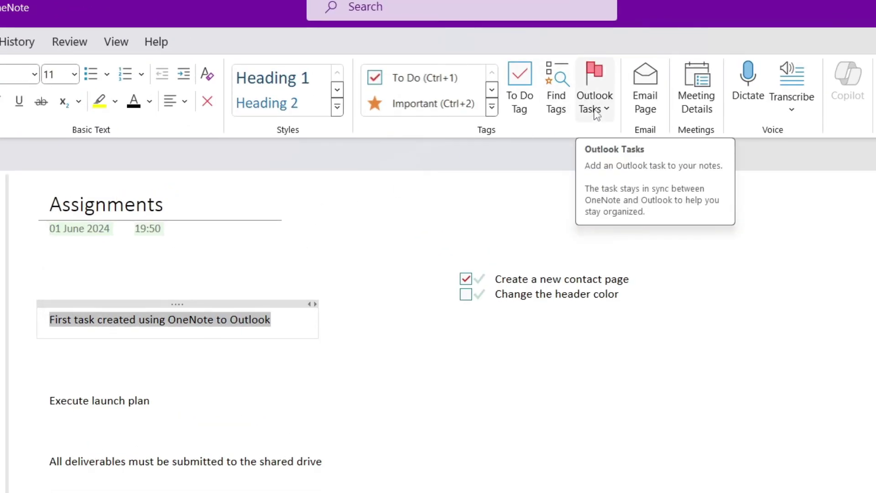
{"action": "left_click", "coordinate": [606, 109]}
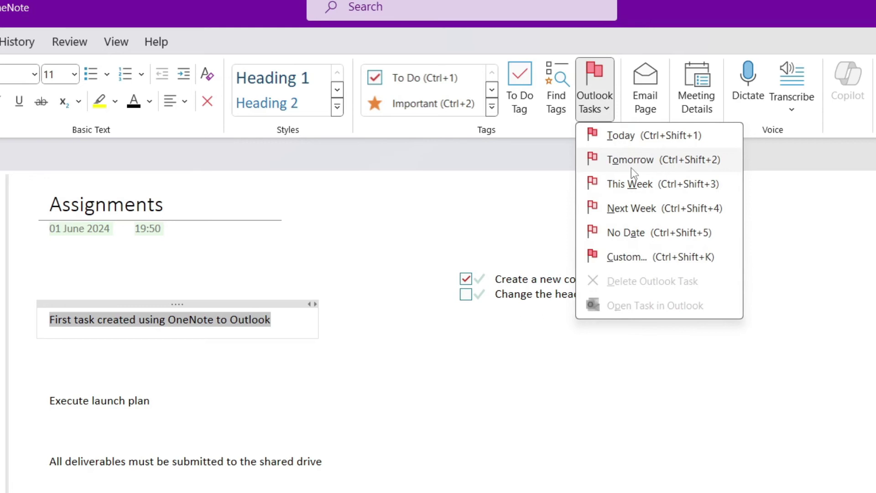
{"action": "left_click", "coordinate": [595, 161]}
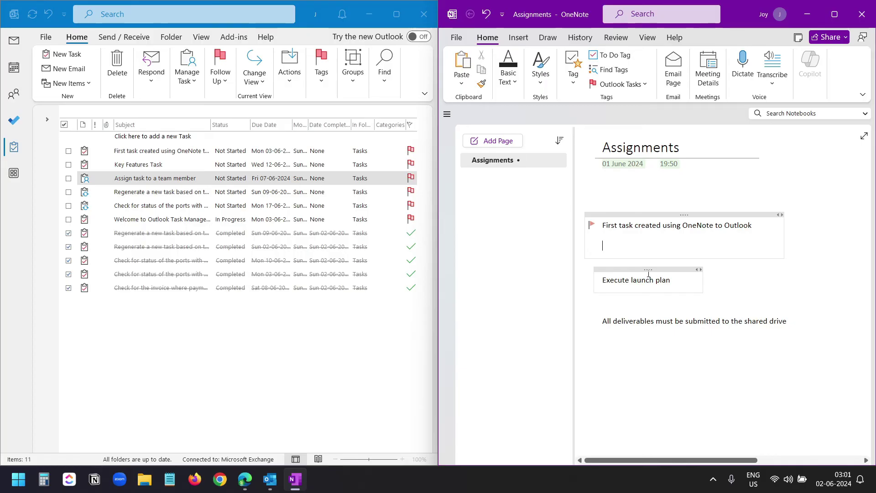
Check off the first OneNote task, then flag 'Execute launch plan' for This Week (Fri 07-06-2024) and complete it
{"action": "key", "text": "alt+Tab"}
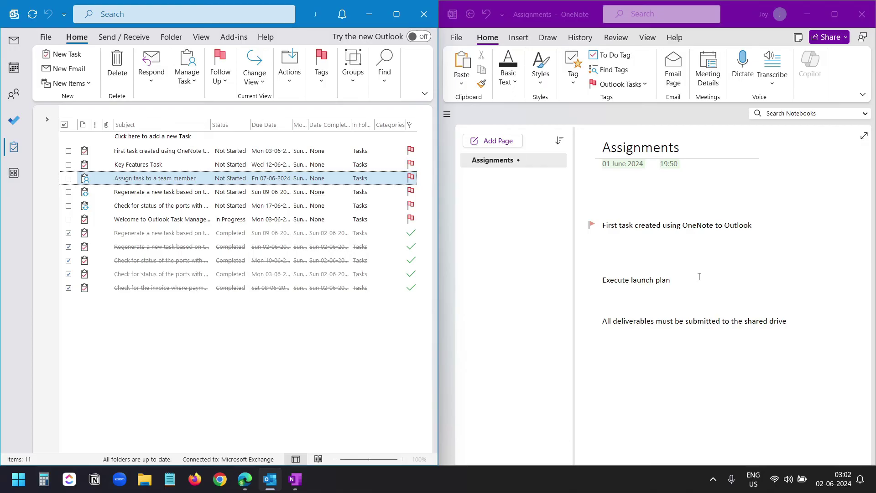
{"action": "left_click", "coordinate": [592, 226]}
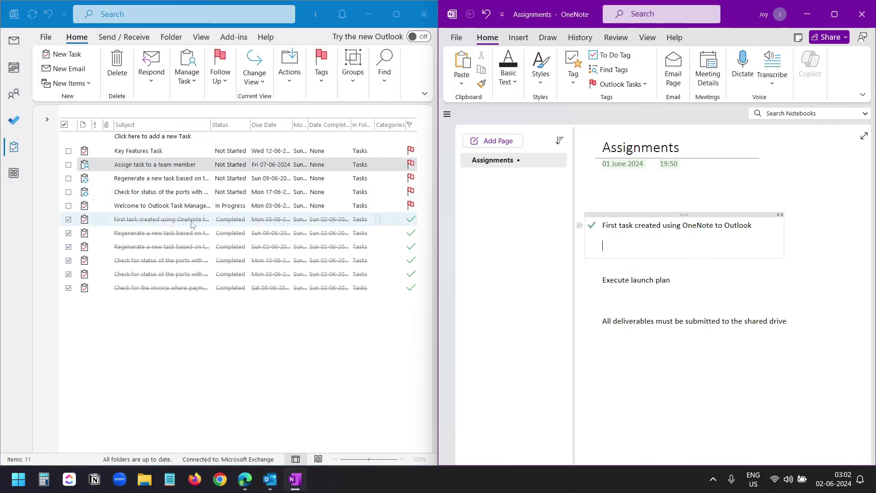
{"action": "left_click_drag", "start_coordinate": [673, 280], "coordinate": [601, 281]}
{"action": "left_click", "coordinate": [643, 84]}
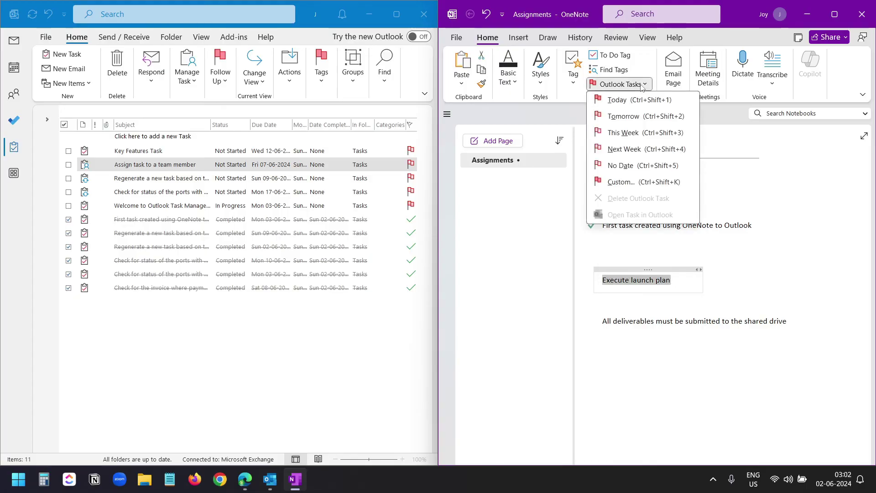
{"action": "left_click", "coordinate": [623, 133]}
{"action": "left_click", "coordinate": [256, 349]}
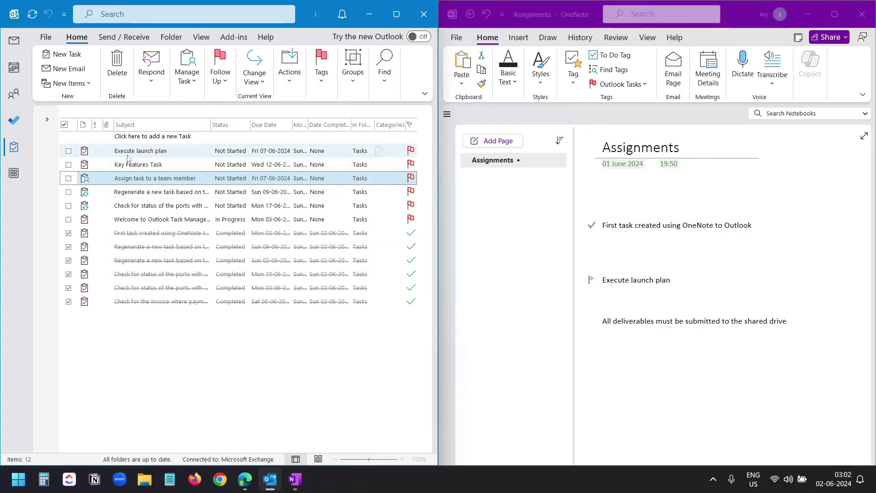
{"action": "left_click", "coordinate": [591, 280]}
{"action": "left_click", "coordinate": [251, 355]}
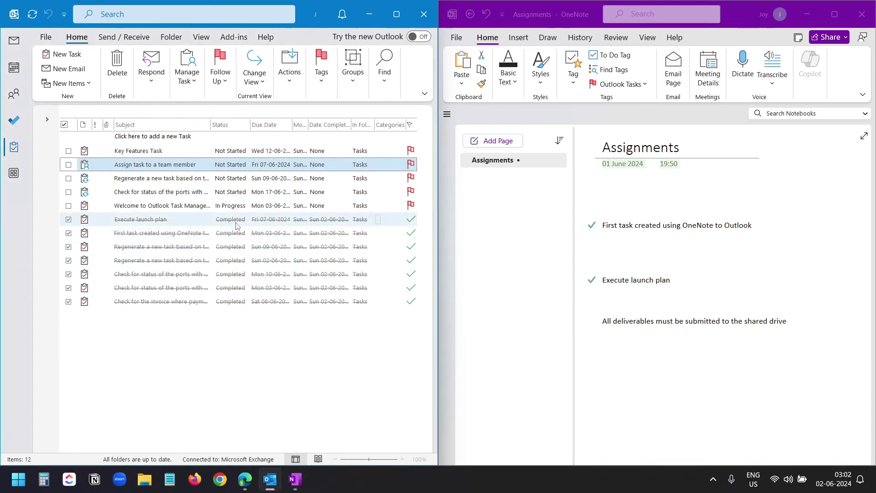
Flag the 'All deliverables must be submitted to the shared drive' line as an Outlook task due Next Week
{"action": "left_click", "coordinate": [658, 391]}
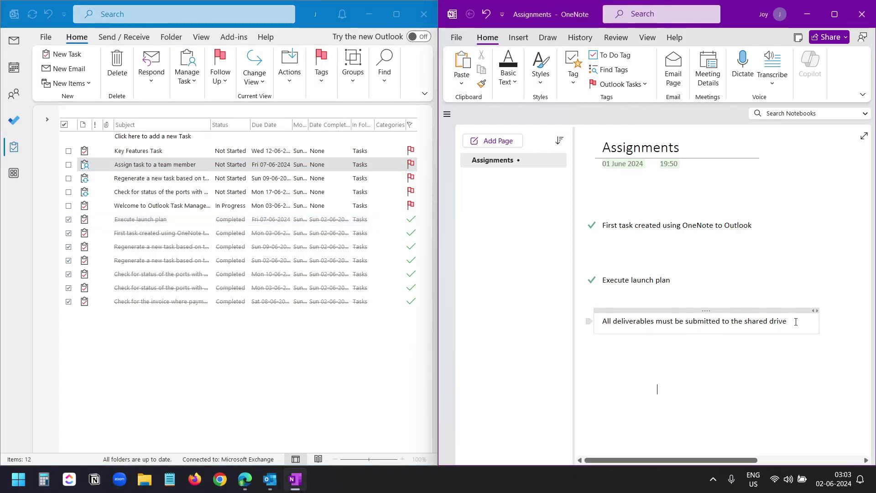
{"action": "left_click_drag", "start_coordinate": [787, 321], "coordinate": [606, 322]}
{"action": "left_click", "coordinate": [619, 84]}
{"action": "left_click", "coordinate": [625, 149]}
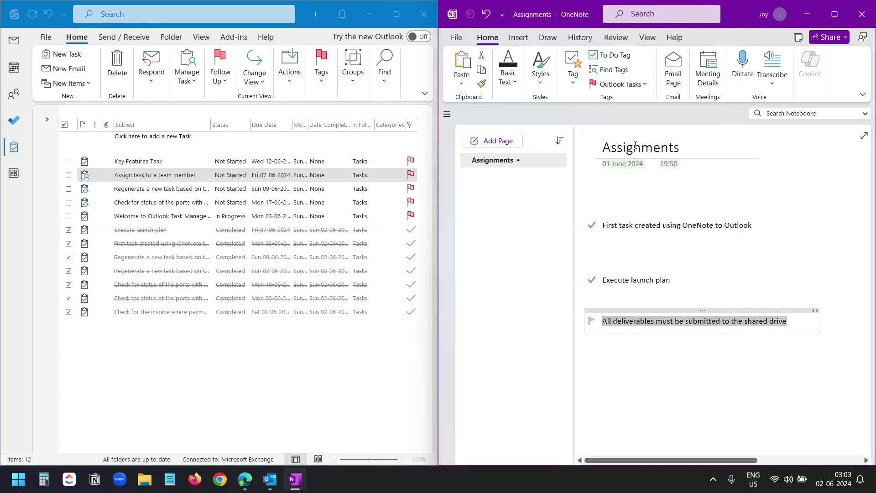
In Outlook, set the deliverables task's Status to Completed
{"action": "left_click", "coordinate": [185, 153]}
{"action": "key", "text": "Tab"}
{"action": "key", "text": "alt+Down"}
{"action": "key", "text": "Escape"}
{"action": "left_click", "coordinate": [237, 150]}
{"action": "left_click", "coordinate": [234, 182]}
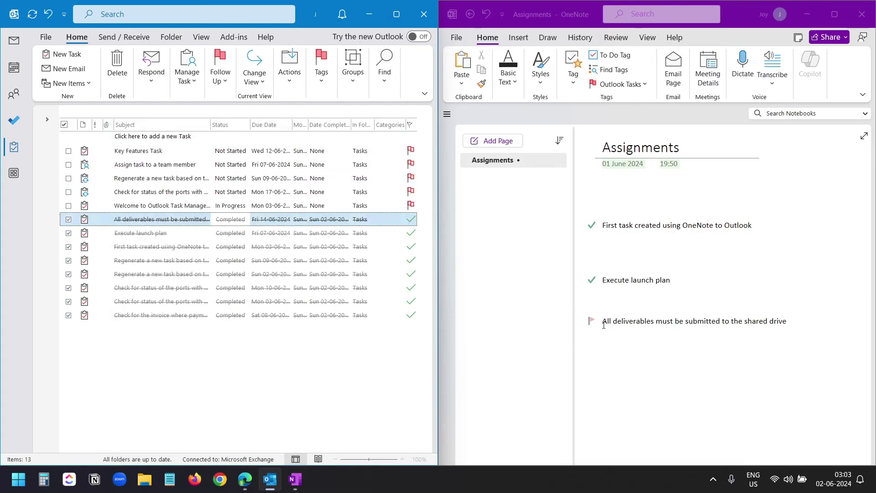